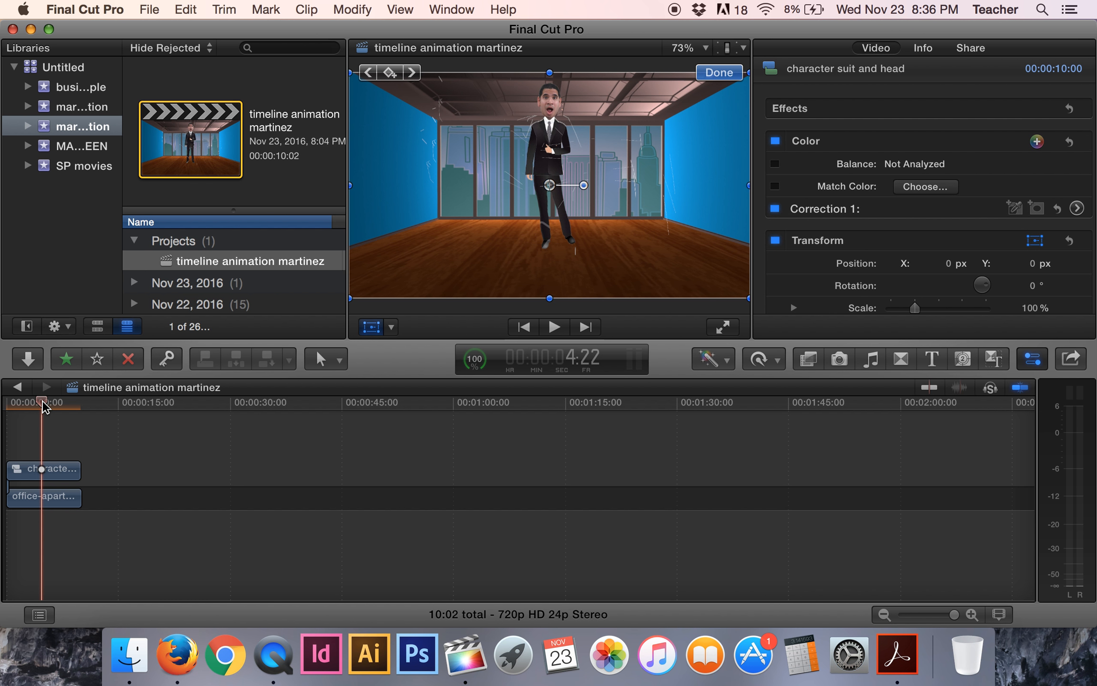
Play the existing animation from the start to review it, and return the playhead to the beginning.
{"action": "left_click_drag", "start_coordinate": [42, 404], "coordinate": [9, 404]}
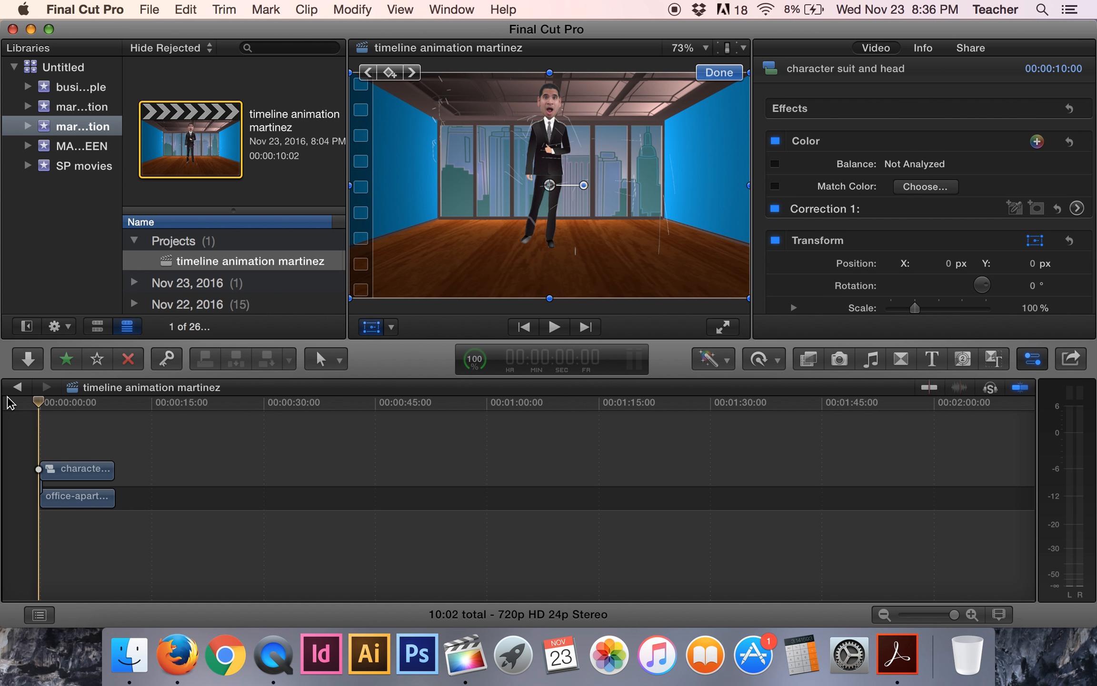
{"action": "key", "text": "space"}
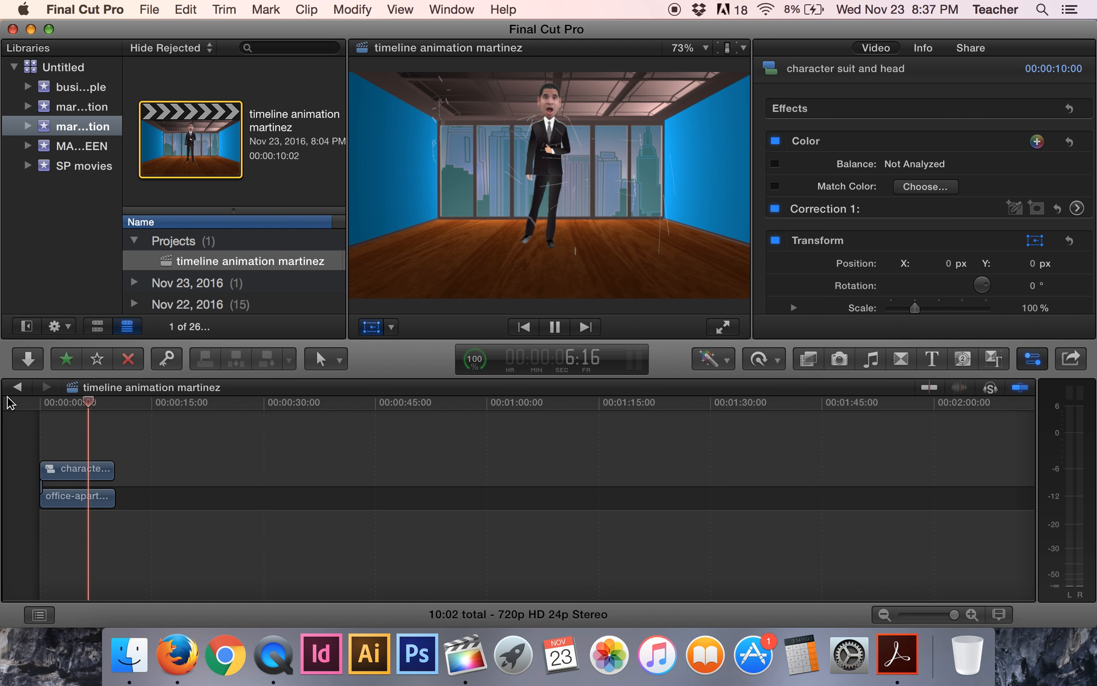
{"action": "key", "text": "space"}
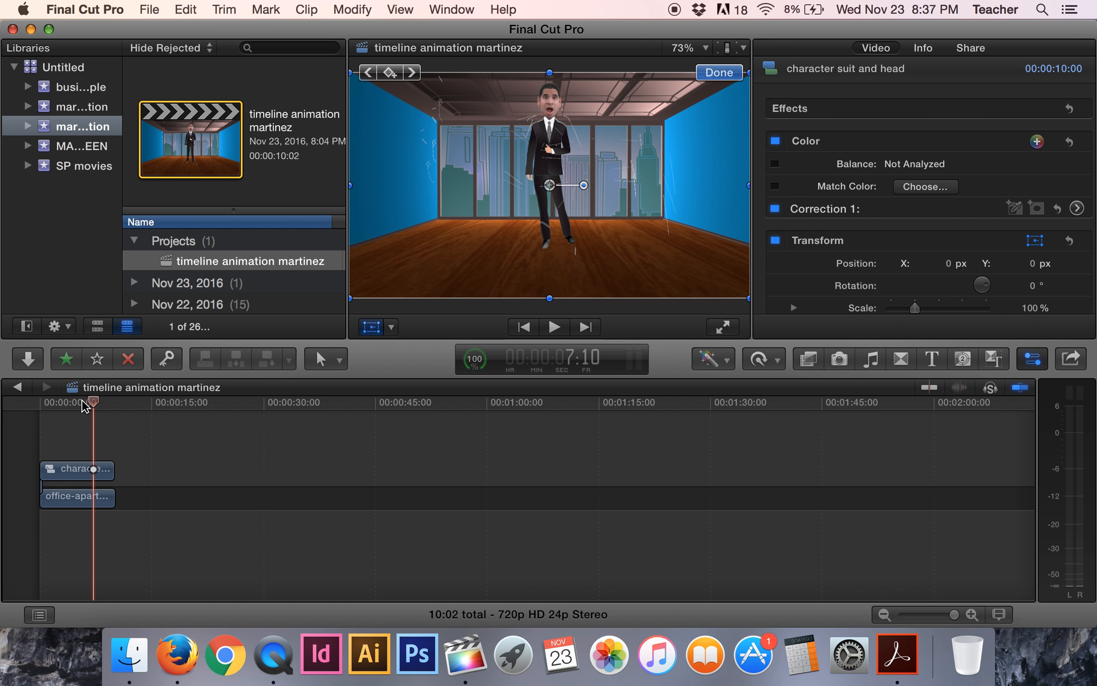
{"action": "left_click_drag", "start_coordinate": [94, 403], "coordinate": [34, 409]}
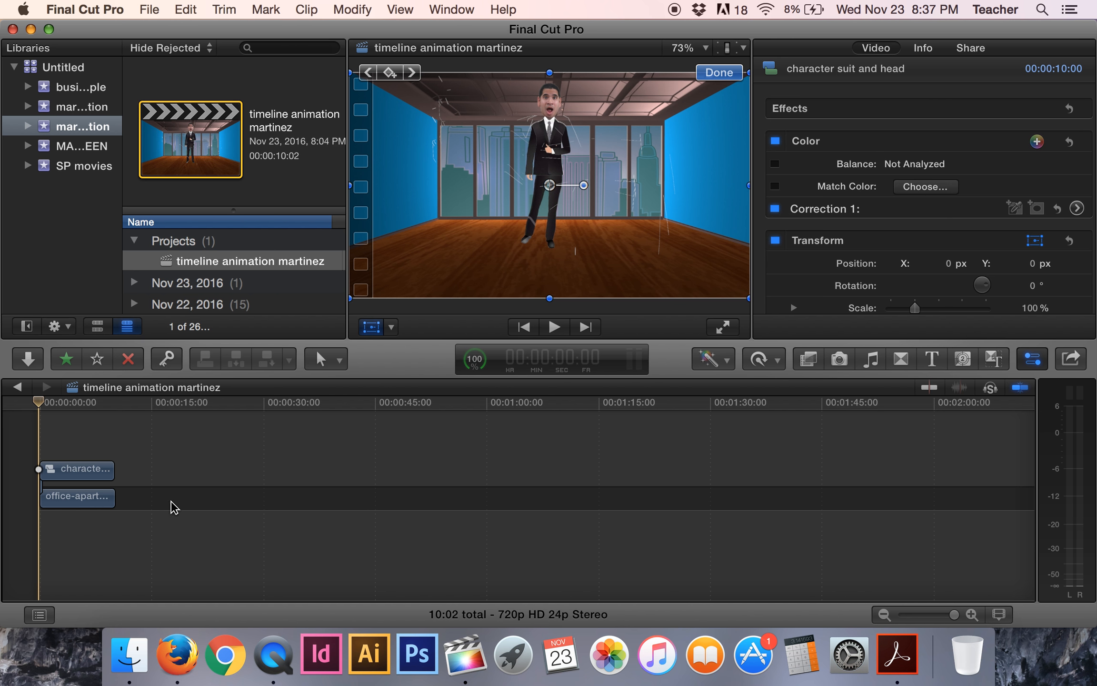
Extend the end of the office-apartment background clip to the 30:01 mark on the timeline.
{"action": "left_click", "coordinate": [292, 403]}
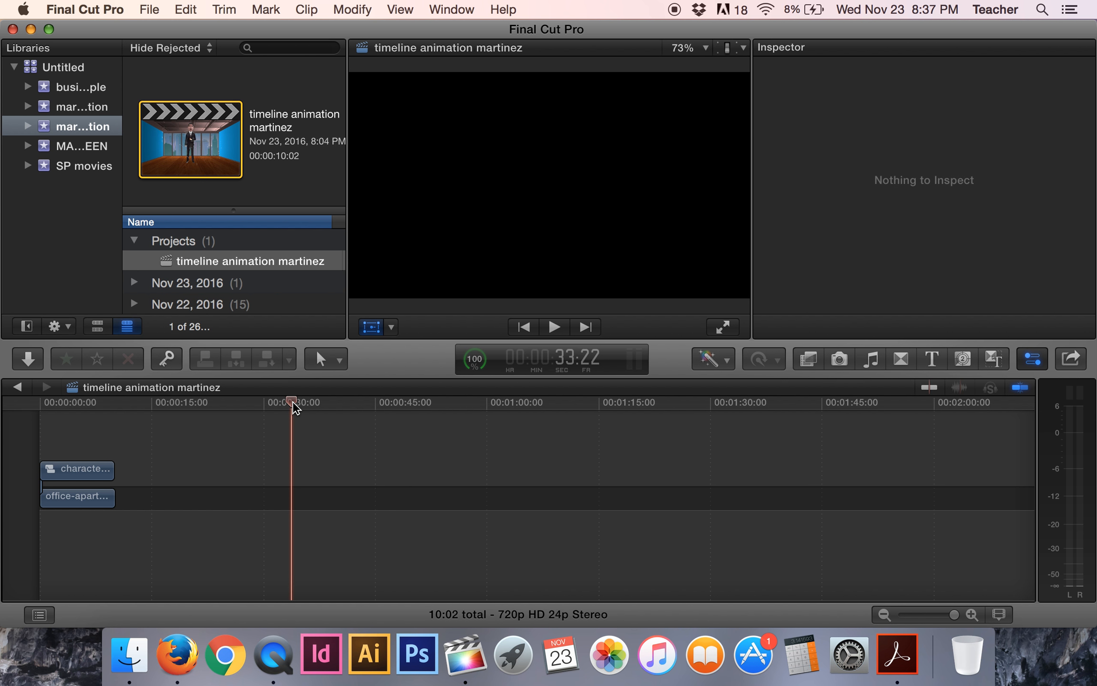
{"action": "left_click", "coordinate": [290, 400]}
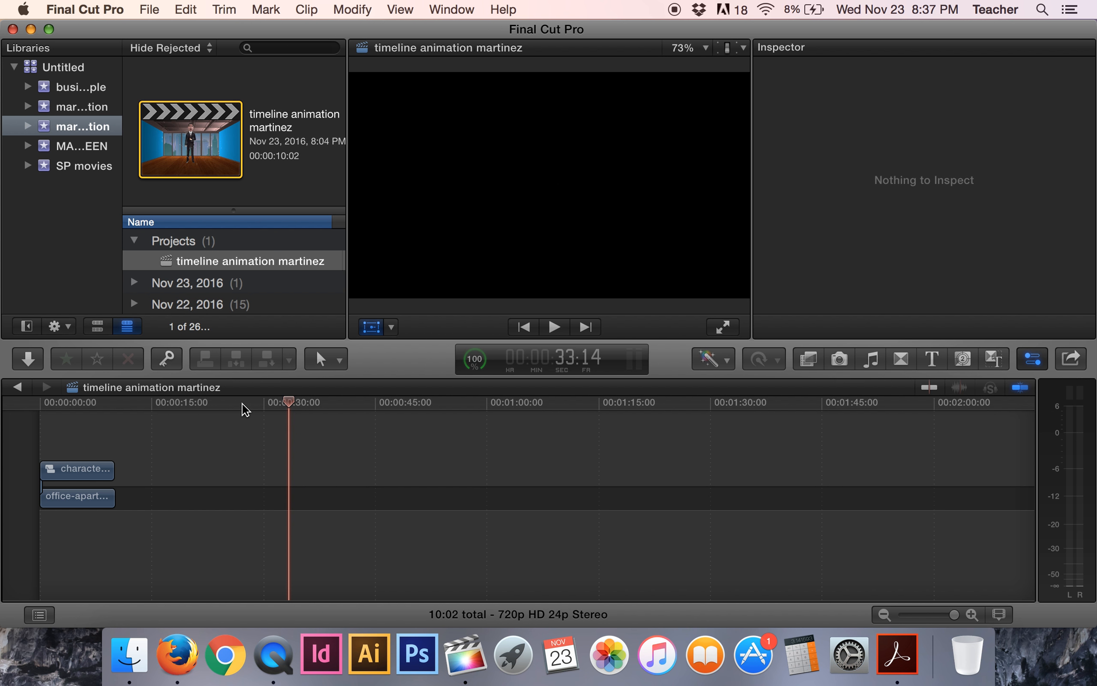
{"action": "mouse_move", "coordinate": [289, 402]}
{"action": "left_mouse_down"}
{"action": "mouse_move", "coordinate": [123, 401]}
{"action": "mouse_move", "coordinate": [308, 400]}
{"action": "mouse_move", "coordinate": [285, 400]}
{"action": "left_mouse_up"}
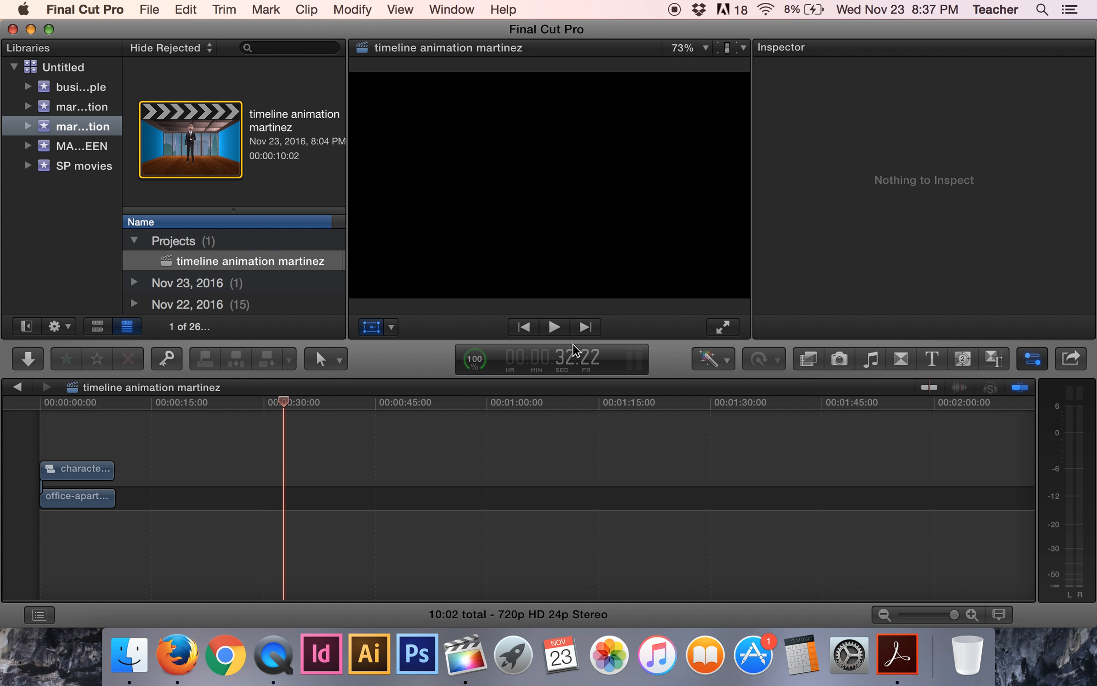
{"action": "mouse_move", "coordinate": [284, 400]}
{"action": "left_mouse_down"}
{"action": "mouse_move", "coordinate": [247, 400]}
{"action": "mouse_move", "coordinate": [303, 400]}
{"action": "mouse_move", "coordinate": [262, 401]}
{"action": "left_mouse_up"}
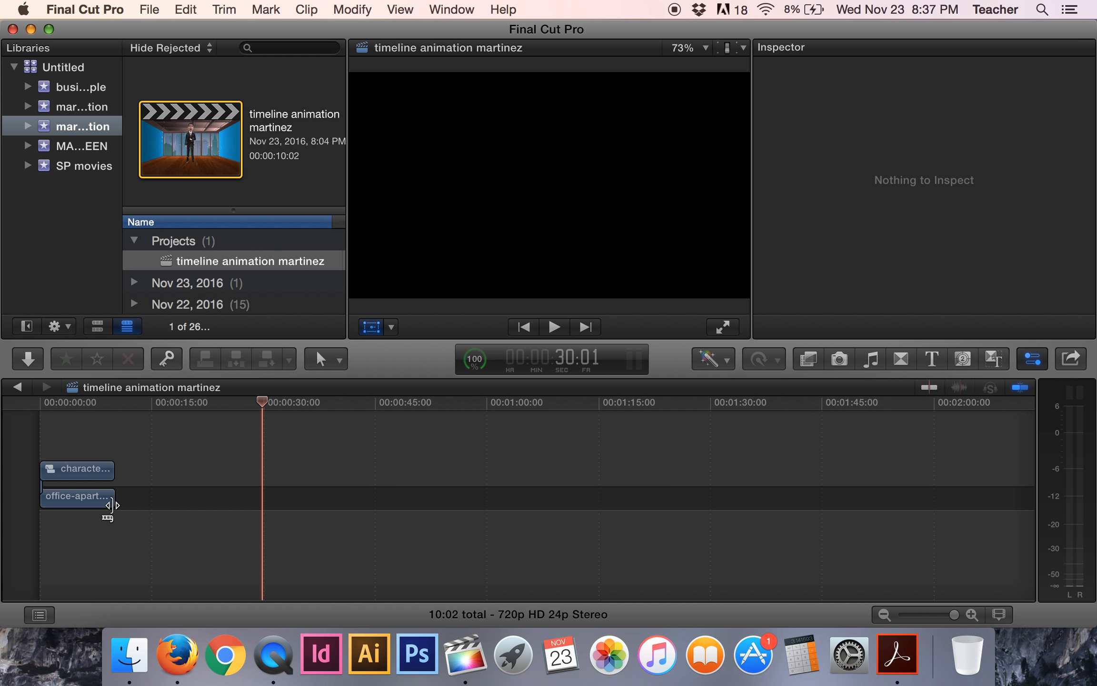
{"action": "left_click", "coordinate": [72, 501]}
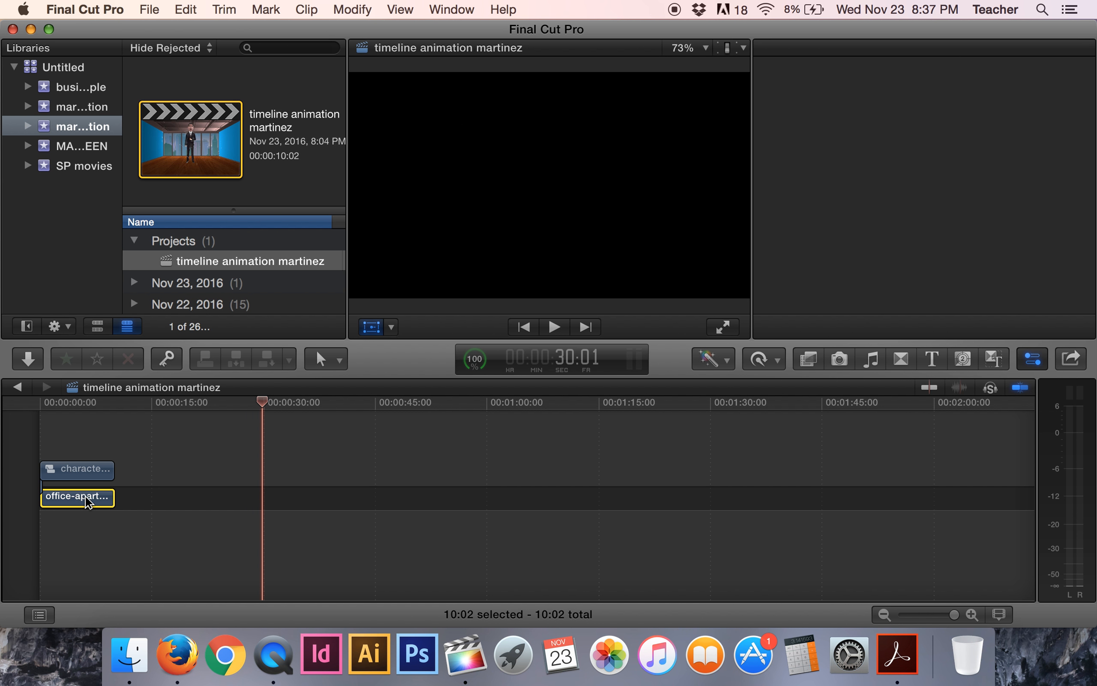
{"action": "left_click_drag", "start_coordinate": [111, 498], "coordinate": [262, 499]}
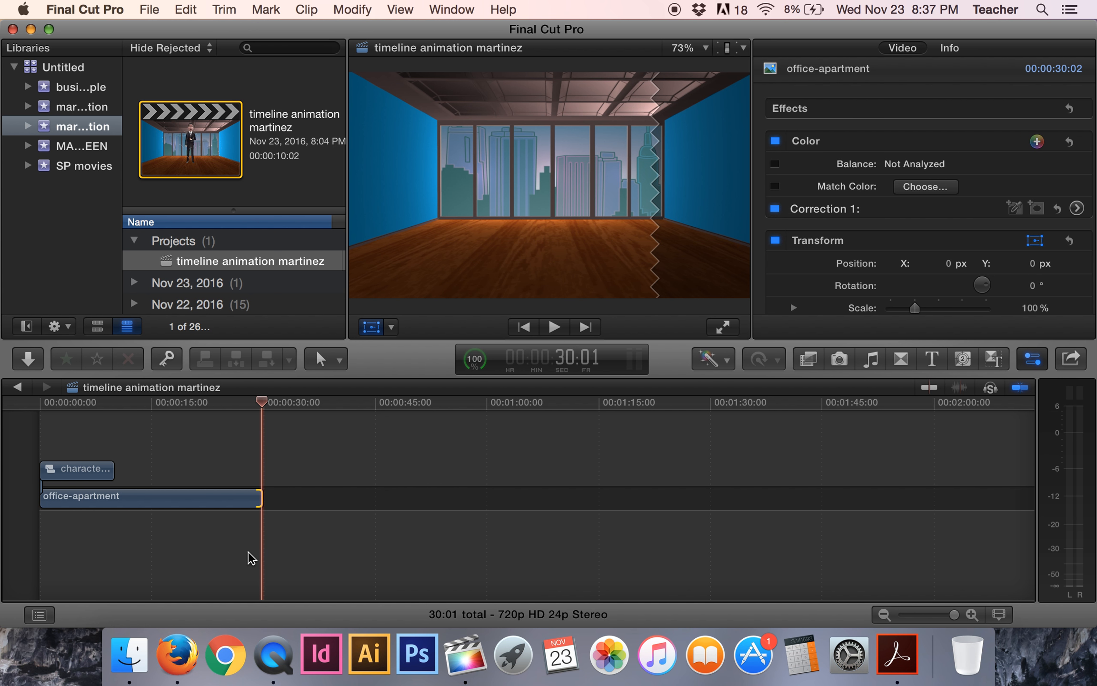
Move the "character suit and head" clip's figure to the left side of the room, about X -434.7 px, Y -93.7 px.
{"action": "left_click", "coordinate": [83, 477]}
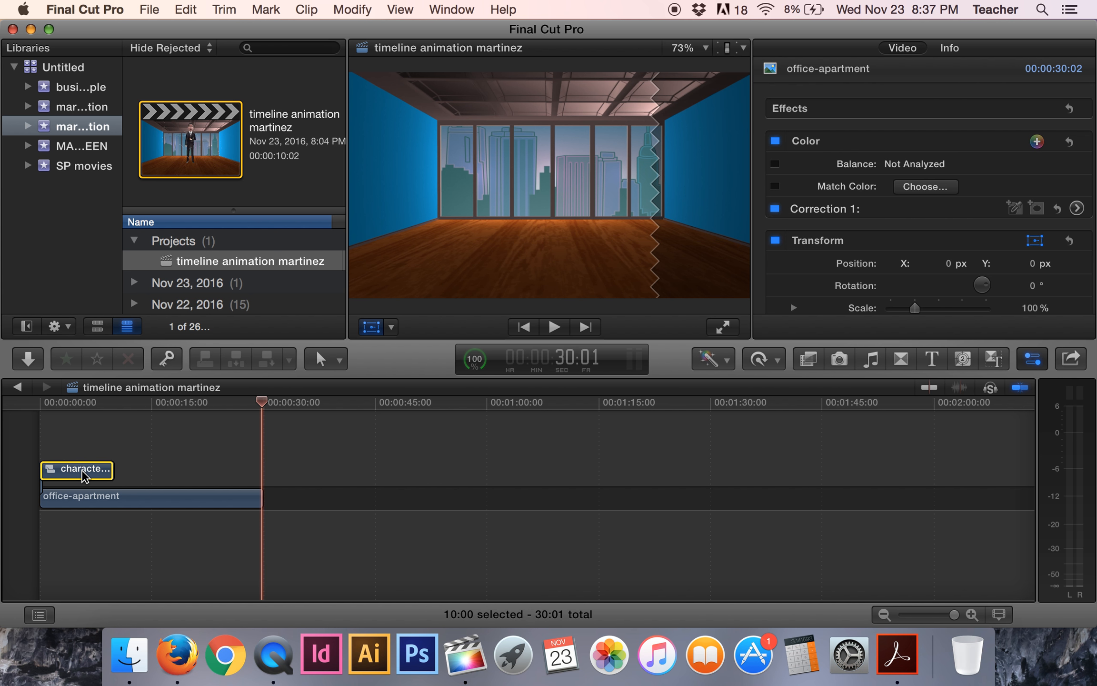
{"action": "left_click", "coordinate": [73, 403]}
{"action": "left_click_drag", "start_coordinate": [73, 402], "coordinate": [109, 406]}
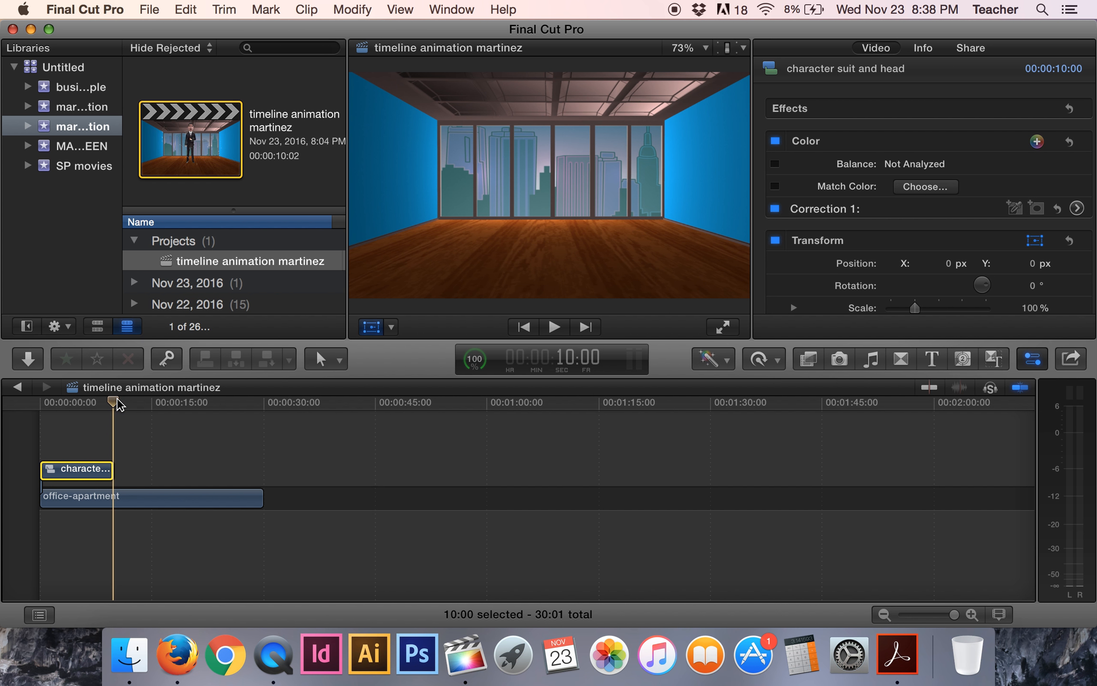
{"action": "left_click_drag", "start_coordinate": [115, 404], "coordinate": [40, 402]}
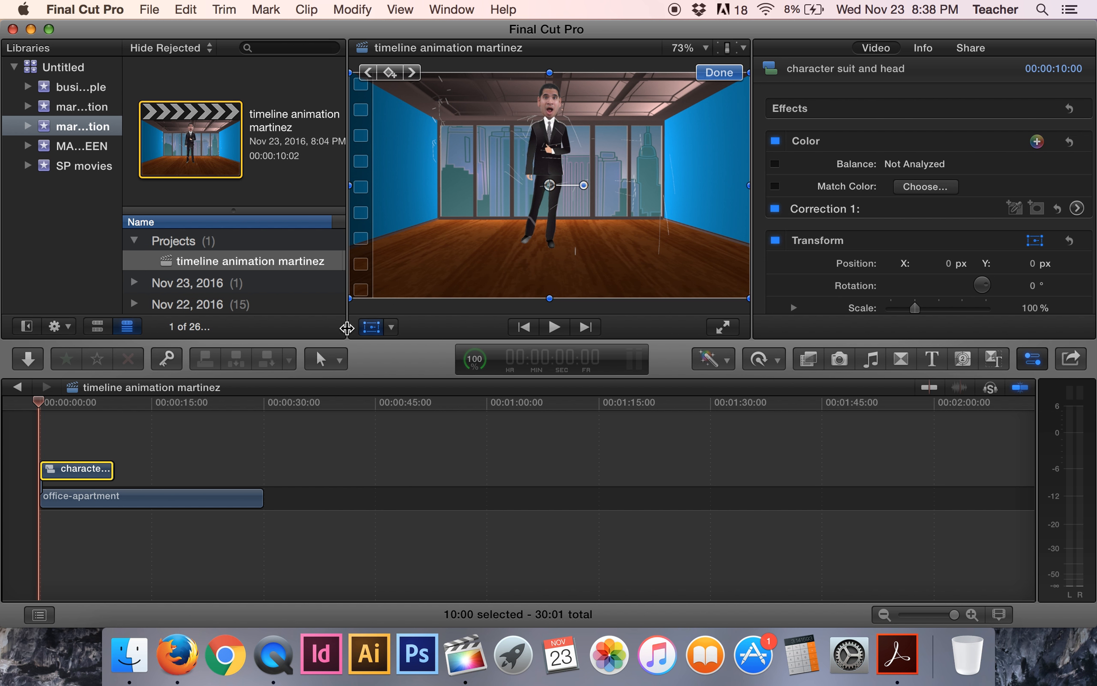
{"action": "left_click", "coordinate": [70, 401]}
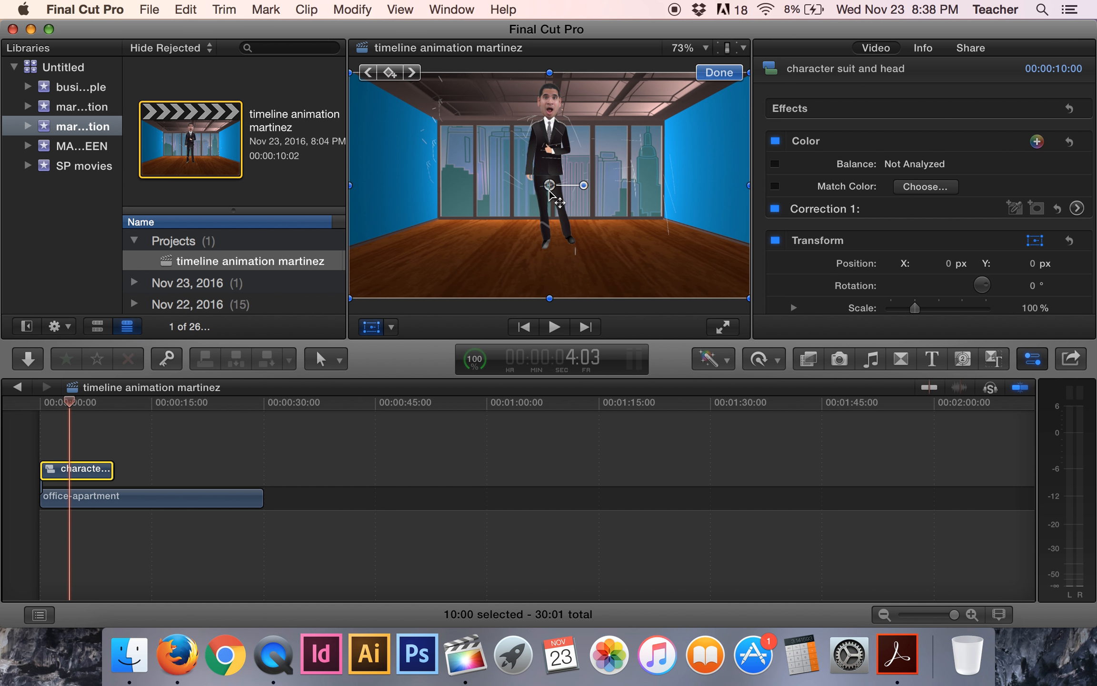
{"action": "left_click_drag", "start_coordinate": [547, 188], "coordinate": [414, 220]}
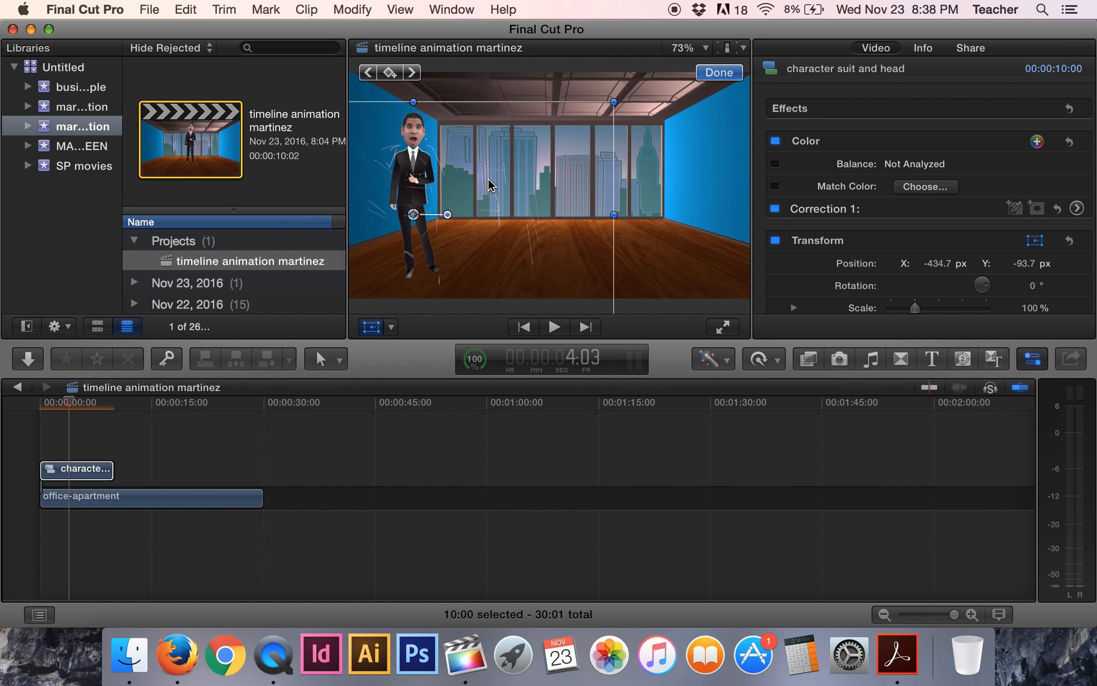
Enlarge the upper workspace and add Position, Rotation, Scale and Anchor keyframes to the character clip at its first frame.
{"action": "left_click", "coordinate": [86, 471]}
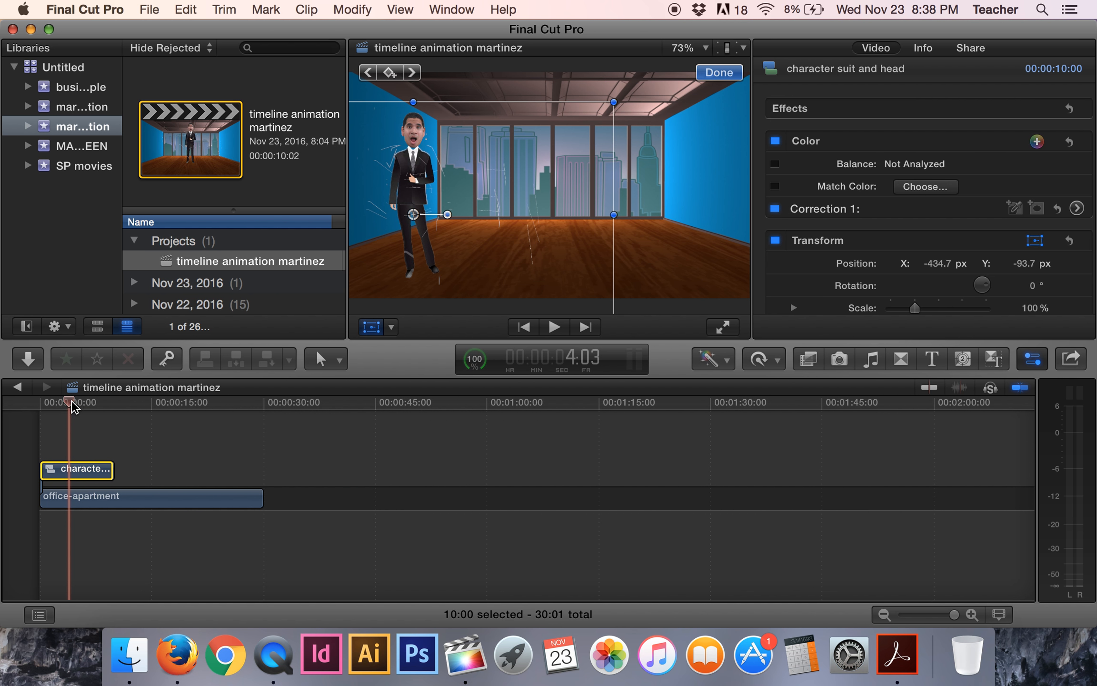
{"action": "left_click_drag", "start_coordinate": [70, 404], "coordinate": [33, 407]}
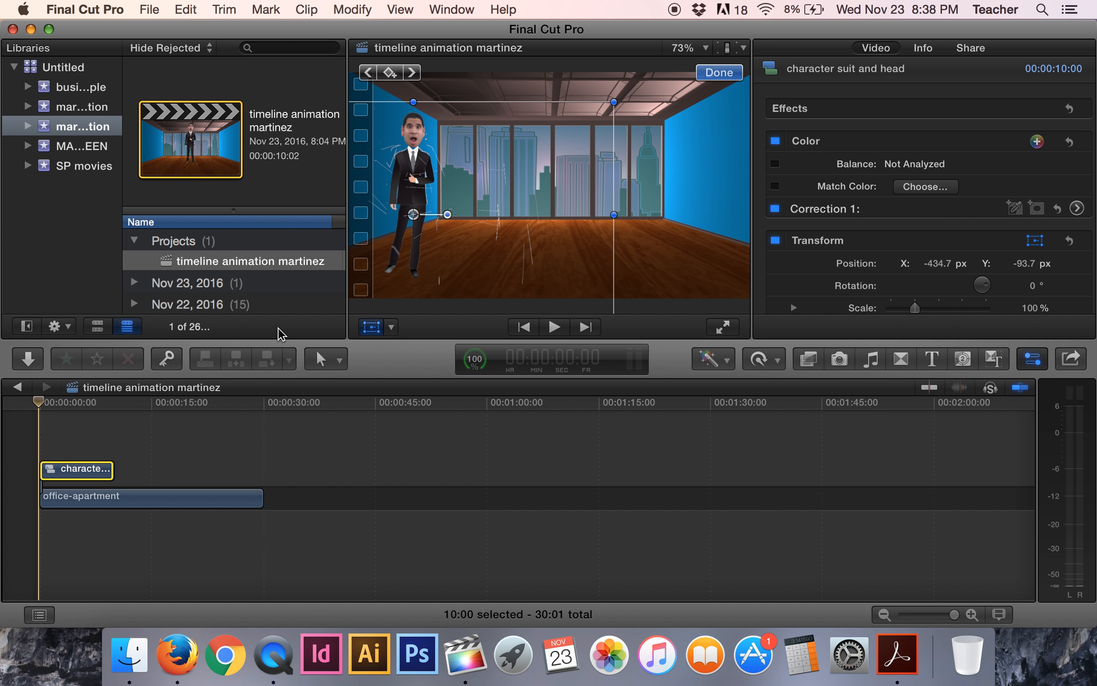
{"action": "left_click_drag", "start_coordinate": [279, 340], "coordinate": [274, 407]}
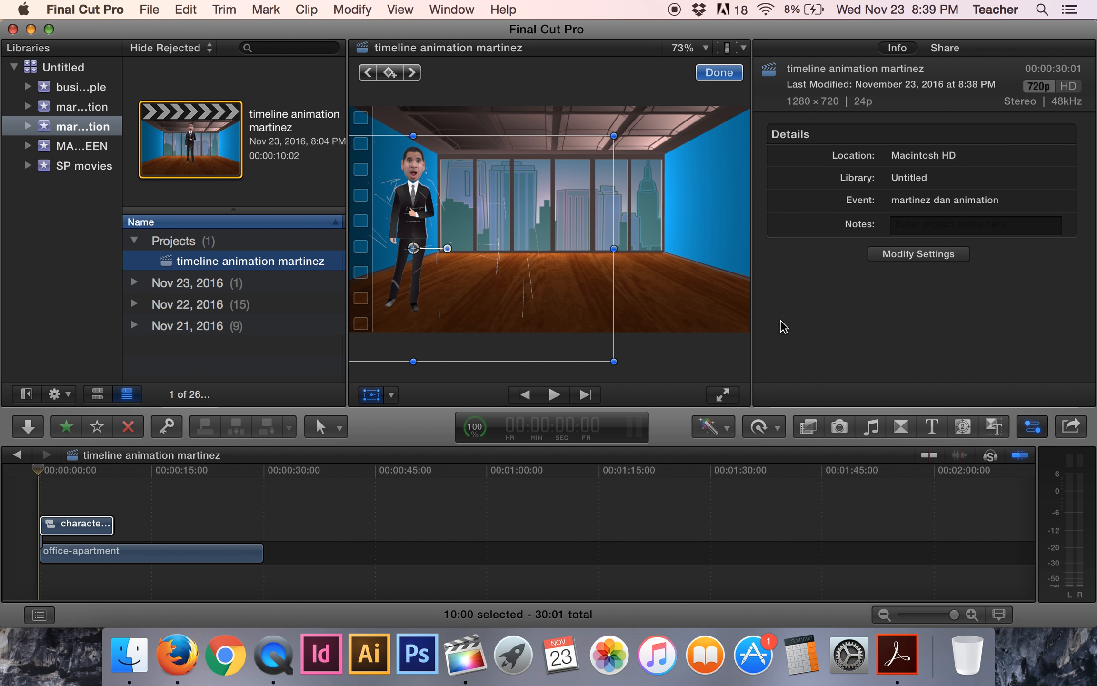
{"action": "left_click", "coordinate": [79, 526]}
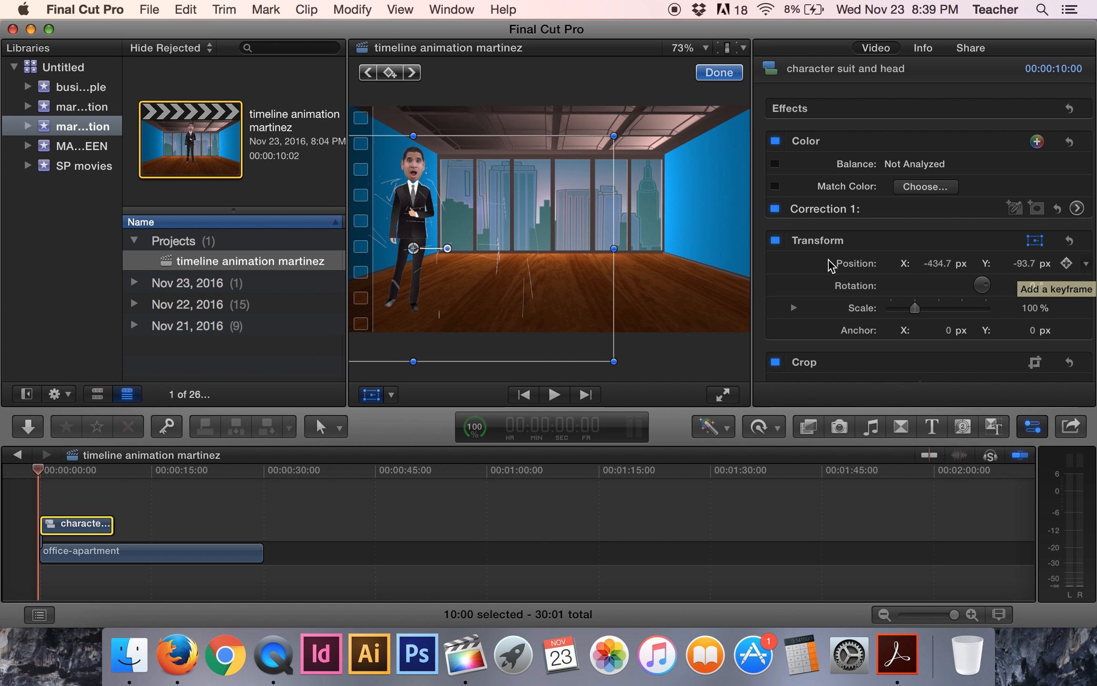
{"action": "left_click", "coordinate": [1066, 264]}
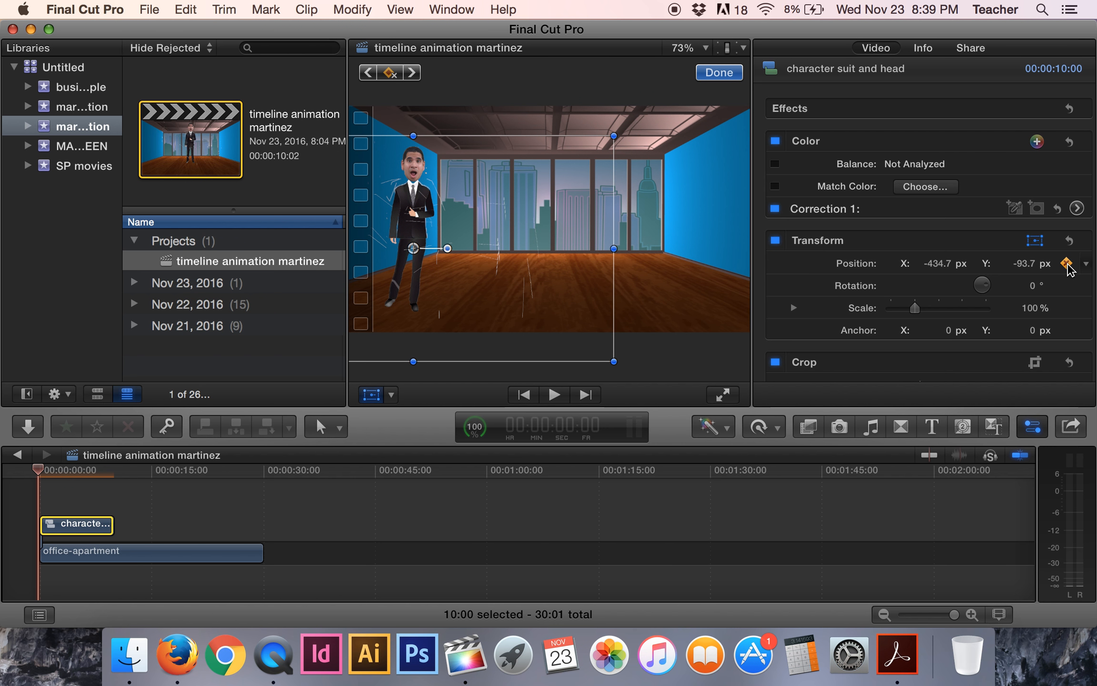
{"action": "left_click", "coordinate": [1066, 286]}
{"action": "left_click", "coordinate": [1066, 307]}
{"action": "left_click", "coordinate": [1066, 330]}
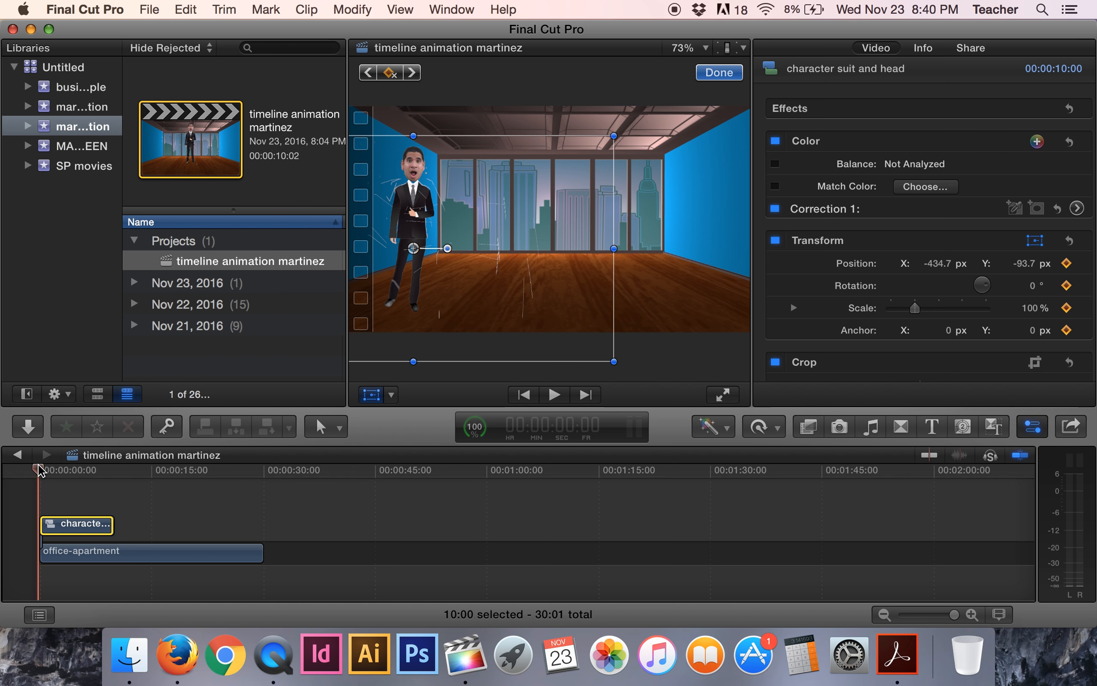
At 9:23, add Position, Rotation, Scale and Anchor keyframes to the character clip and move the figure right to about X 453, Y -107.4 px.
{"action": "left_click", "coordinate": [111, 471]}
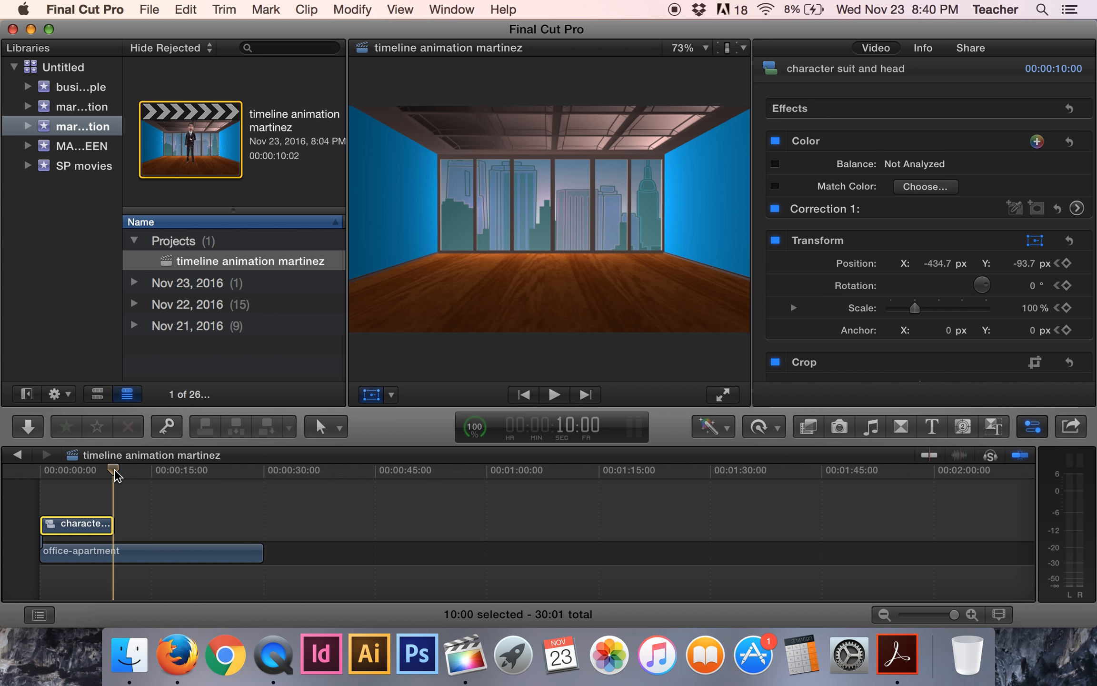
{"action": "key", "text": "Left"}
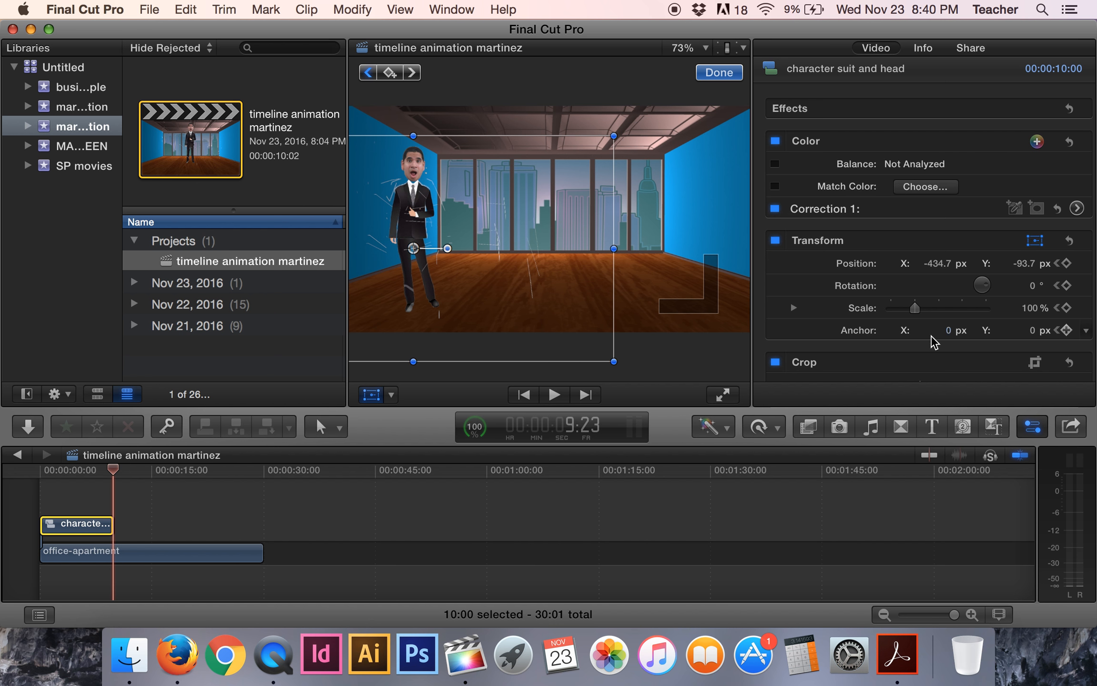
{"action": "left_click", "coordinate": [1067, 265]}
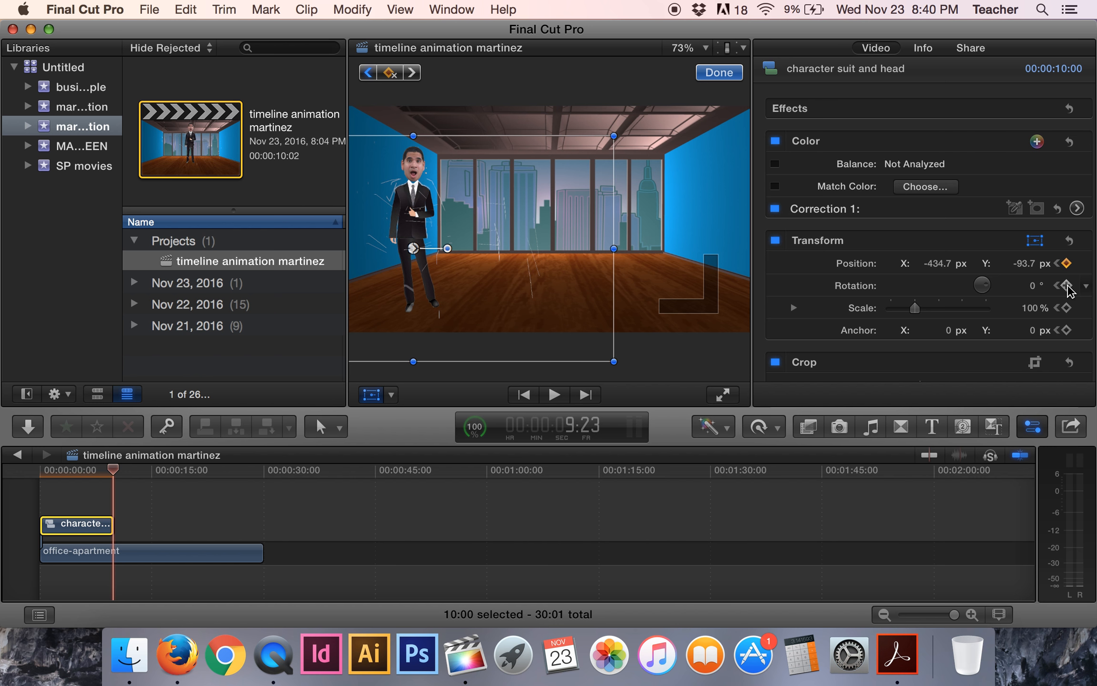
{"action": "left_click", "coordinate": [1067, 286]}
{"action": "left_click", "coordinate": [1067, 308]}
{"action": "left_click", "coordinate": [1067, 330]}
{"action": "left_click_drag", "start_coordinate": [409, 270], "coordinate": [690, 273]}
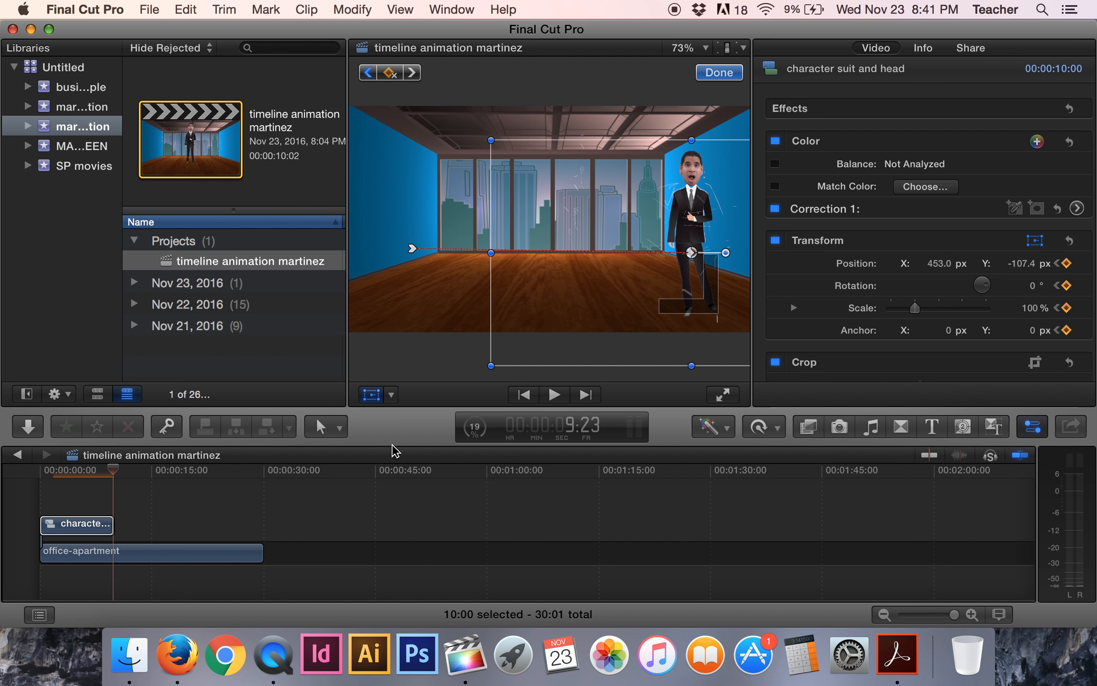
Play the timeline from the beginning to preview the character's movement across the room, replay it, and stop partway.
{"action": "left_click", "coordinate": [41, 471]}
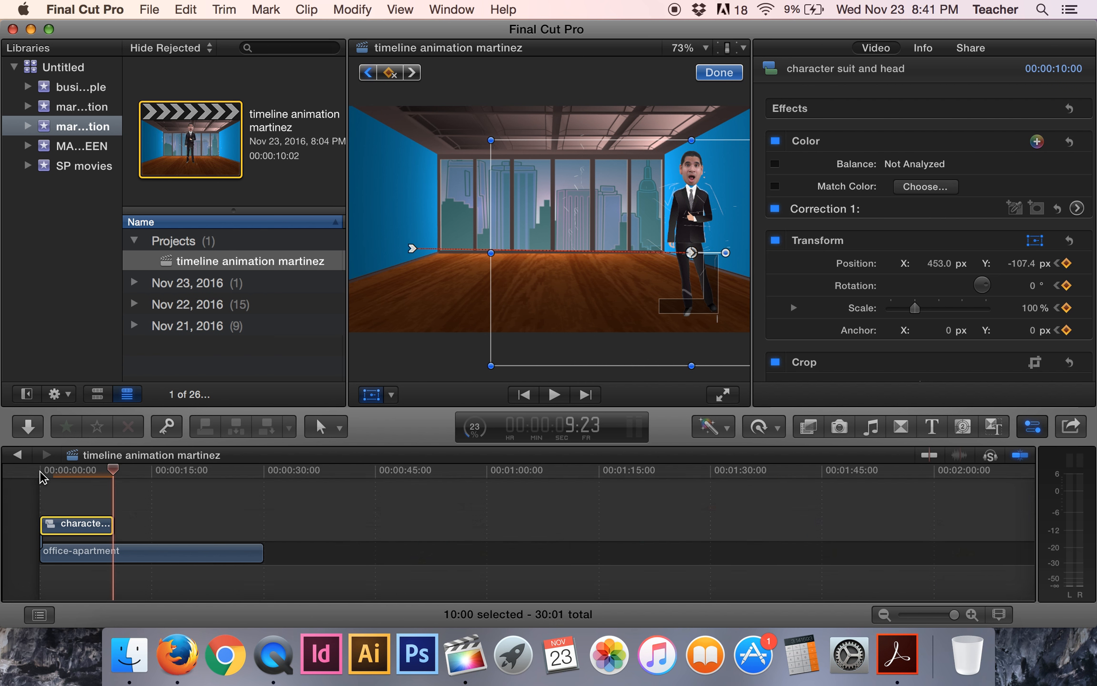
{"action": "key", "text": "space"}
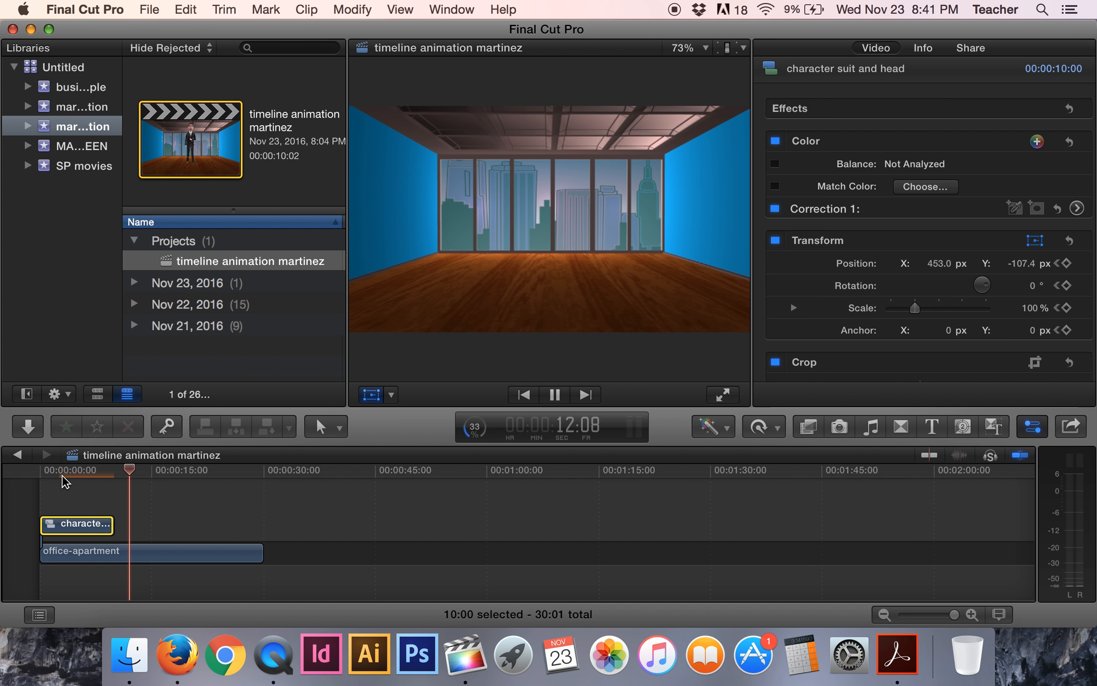
{"action": "left_click", "coordinate": [40, 471]}
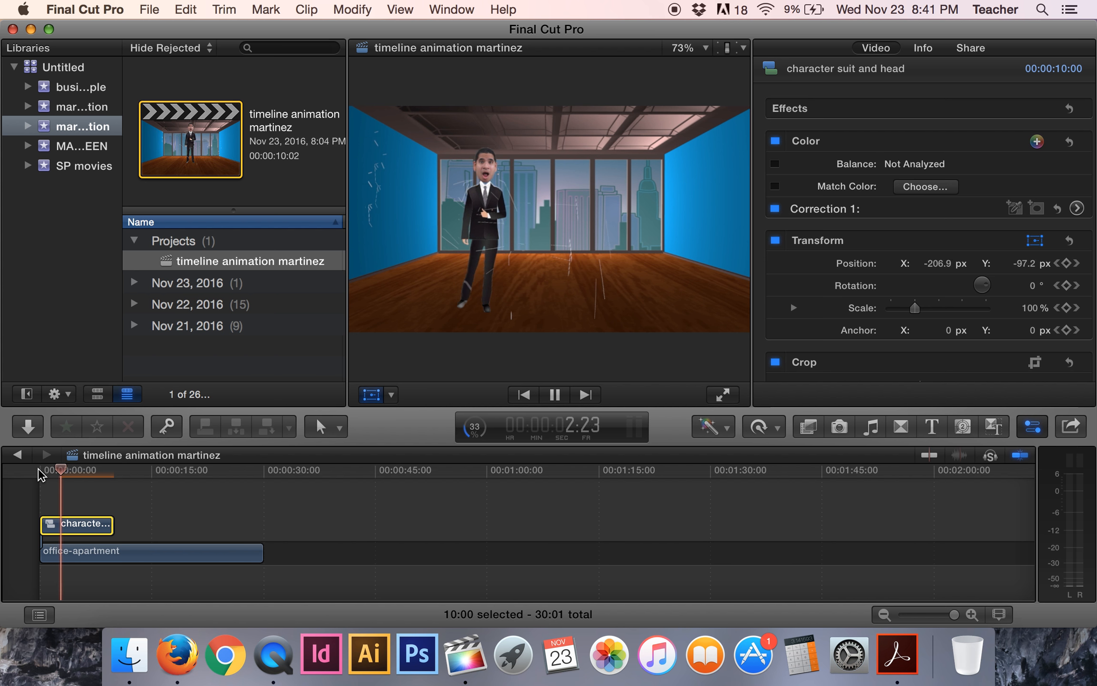
{"action": "key", "text": "space"}
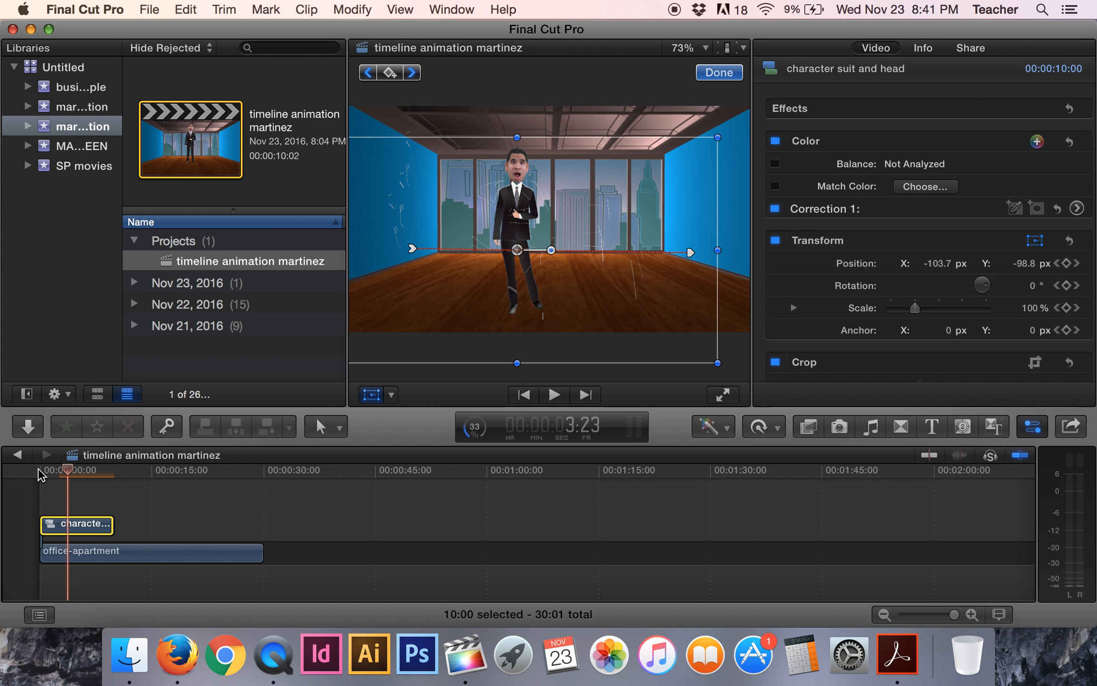